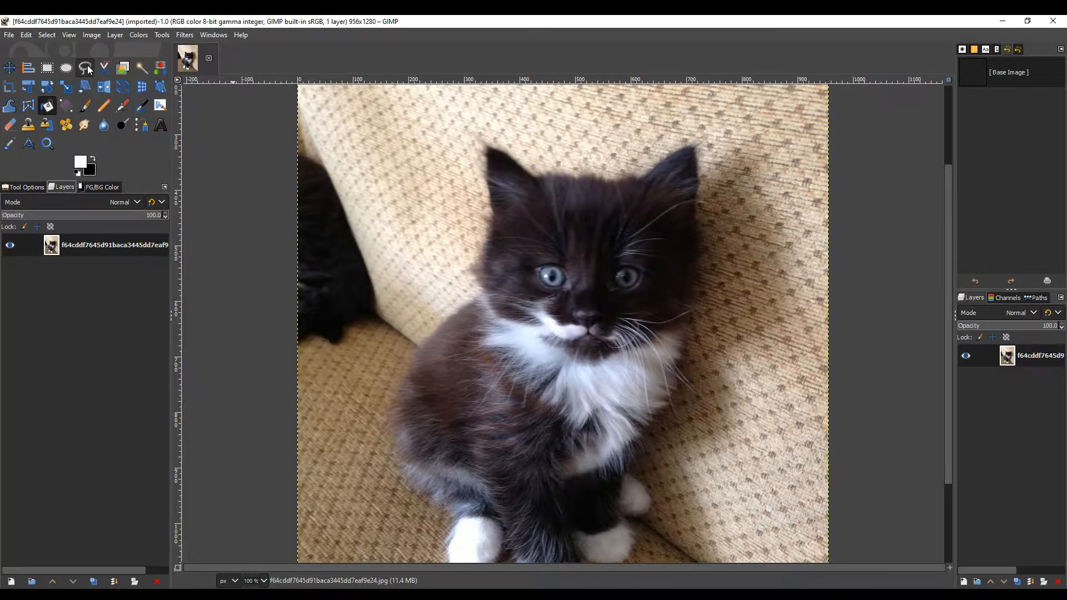
Set up the Free Select tool with feathered edges and a feather radius of 60.3
click(88, 65)
click(33, 187)
click(7, 236)
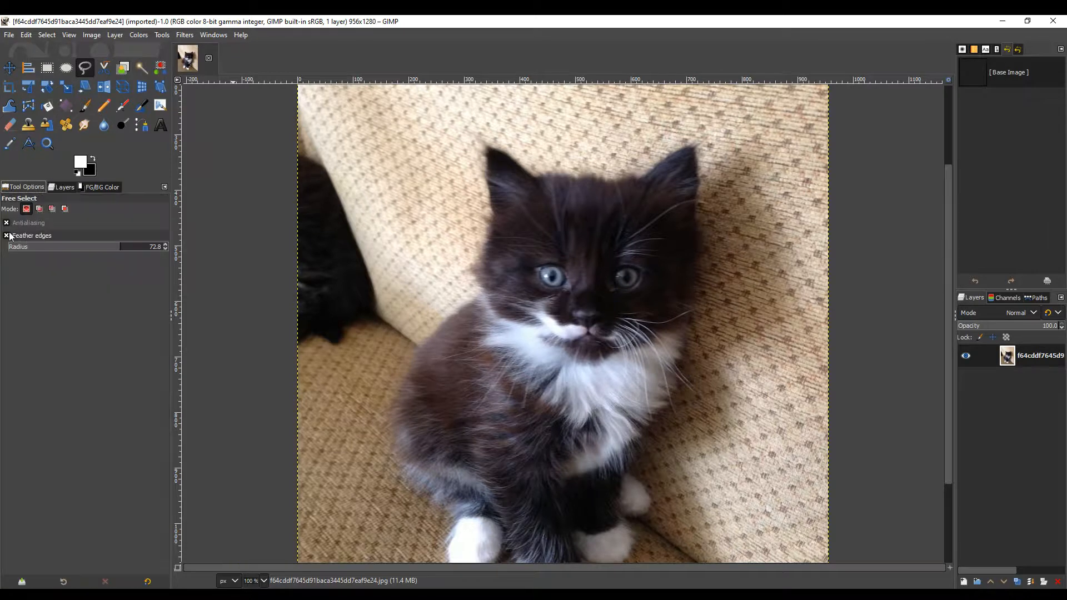
click(8, 236)
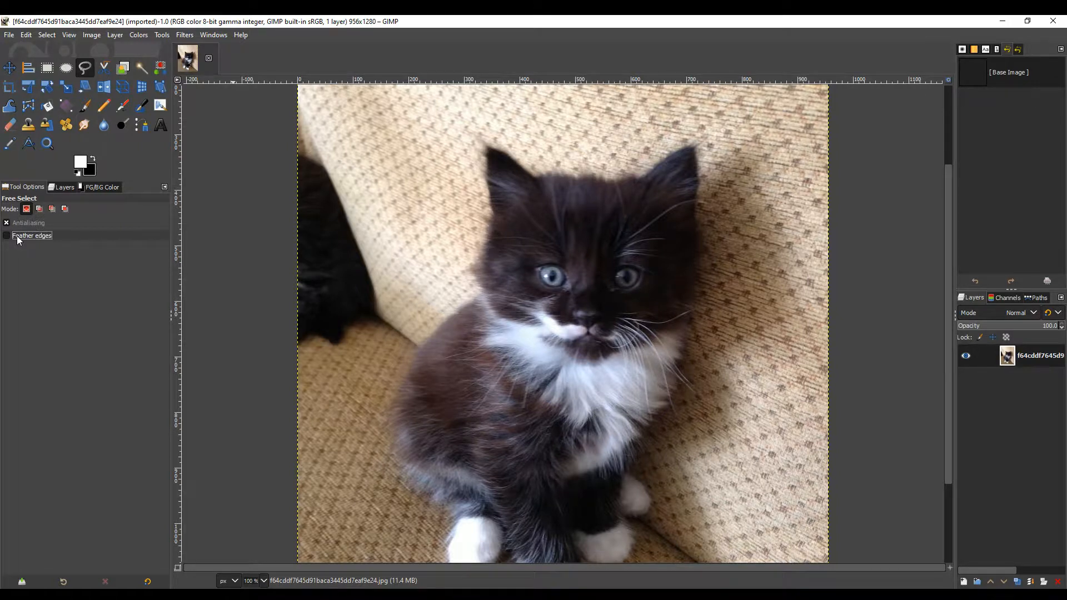
click(19, 238)
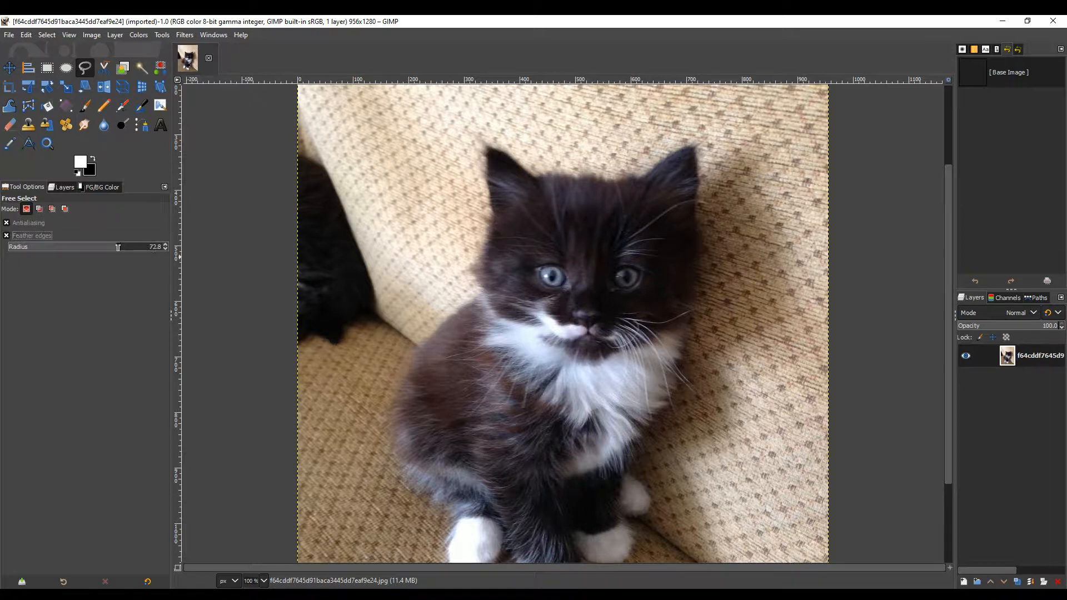
drag(119, 248, 100, 249)
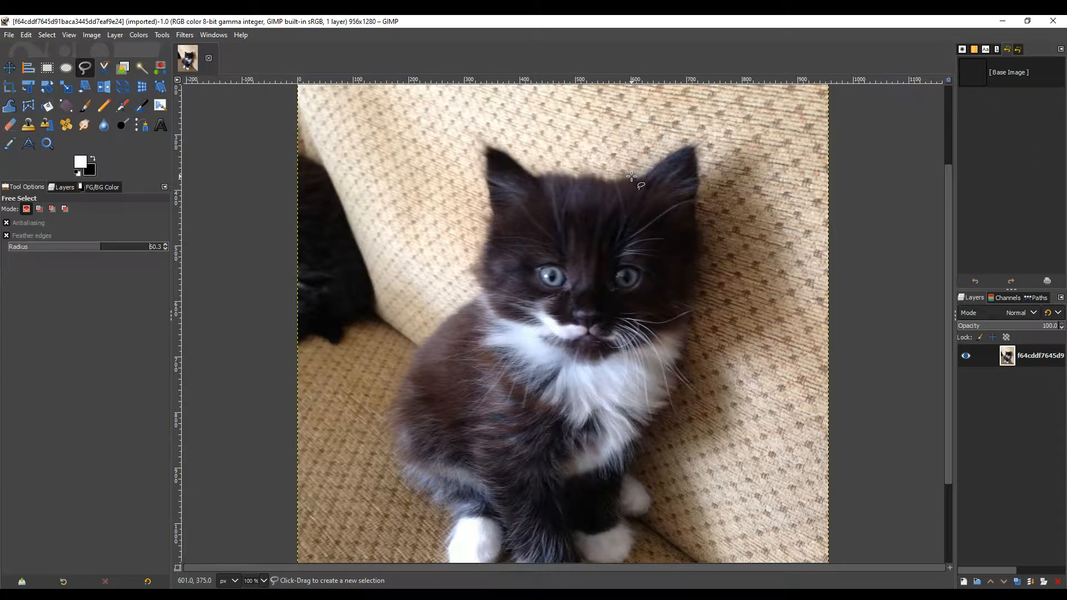
mouse_move(631, 177)
mouse_down()
mouse_move(550, 179)
mouse_move(537, 189)
mouse_move(540, 209)
mouse_move(576, 223)
mouse_move(599, 210)
mouse_move(625, 220)
mouse_move(569, 244)
mouse_move(582, 261)
mouse_move(619, 259)
mouse_move(670, 221)
mouse_move(635, 178)
mouse_up()
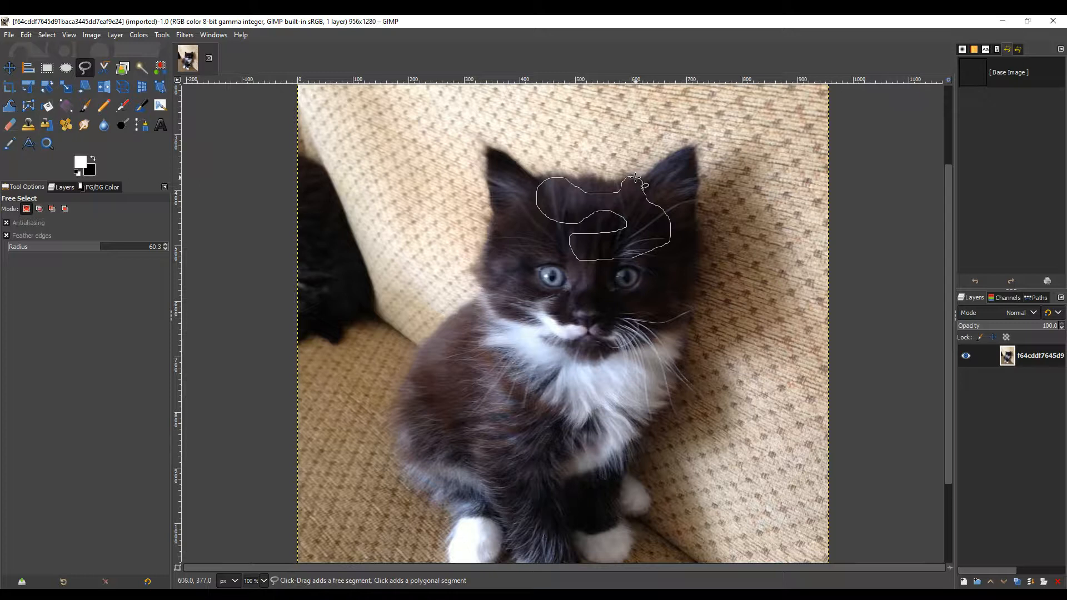
click(634, 179)
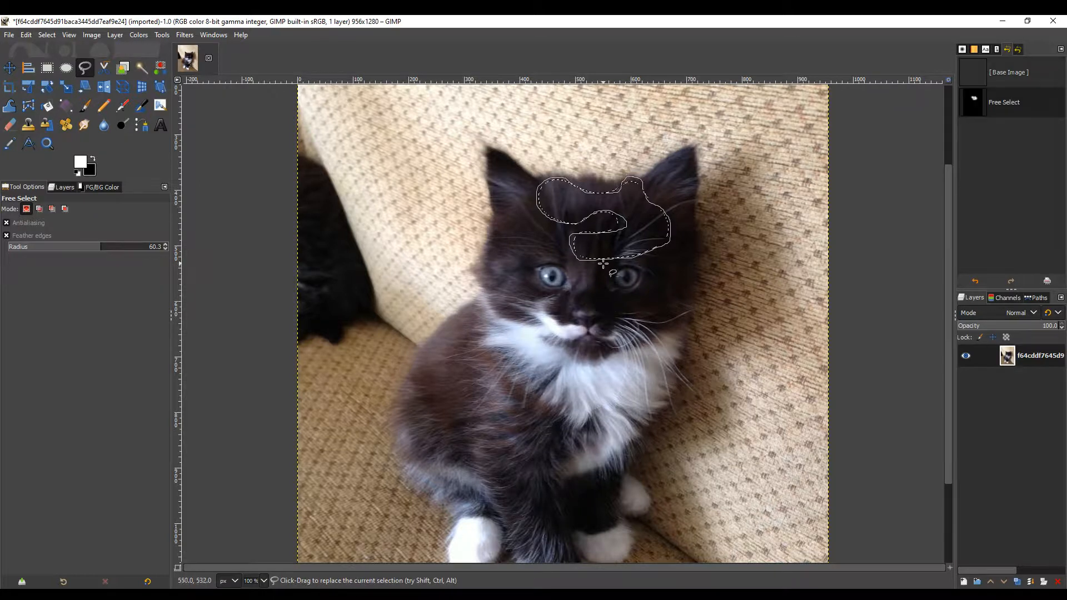
key(ctrl+z)
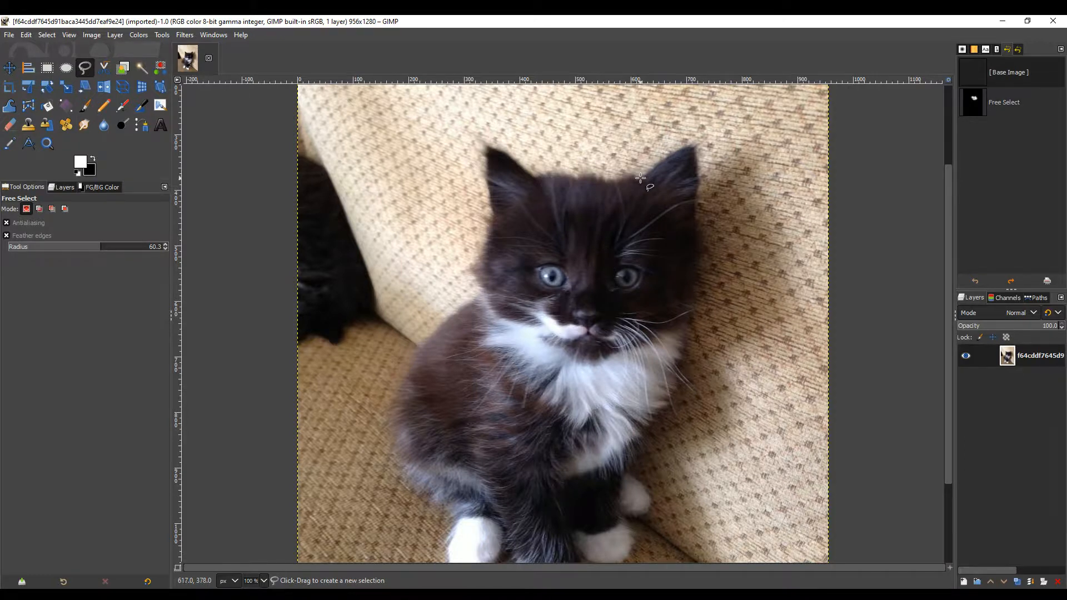
Start a free selection outline at the kitten's right-hand ear base, following the head top, left-hand ear and cheek down to the neck
click(639, 178)
drag(598, 184, 541, 181)
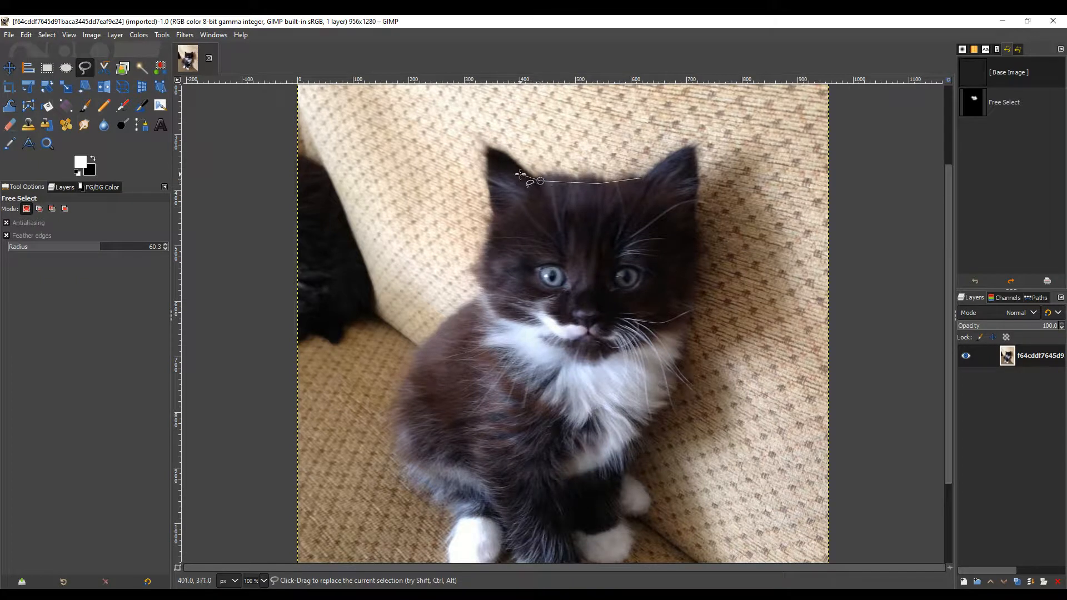
click(496, 154)
click(497, 209)
click(486, 268)
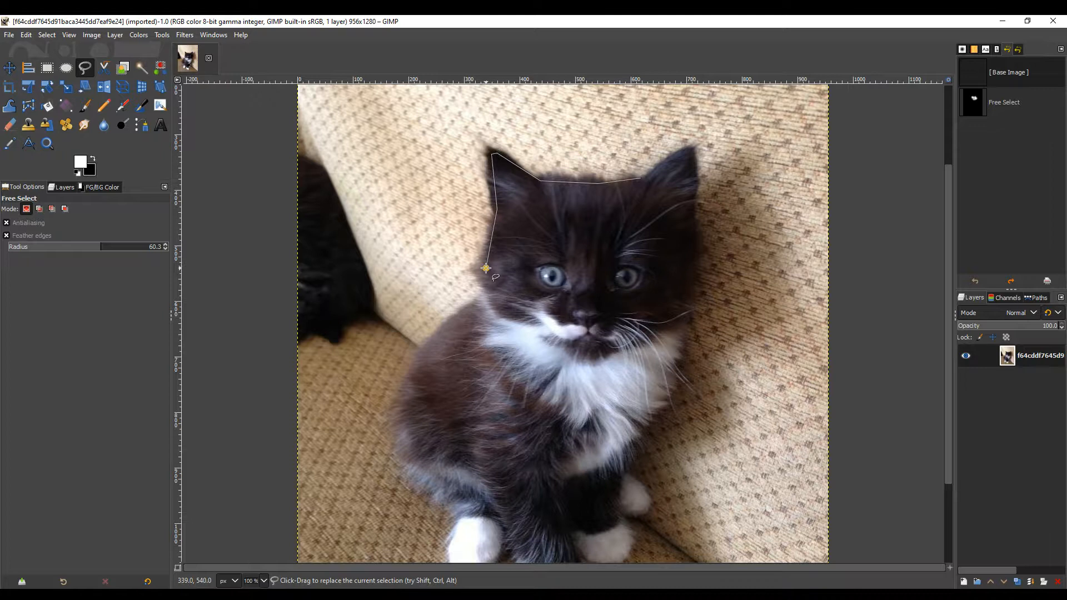
click(494, 303)
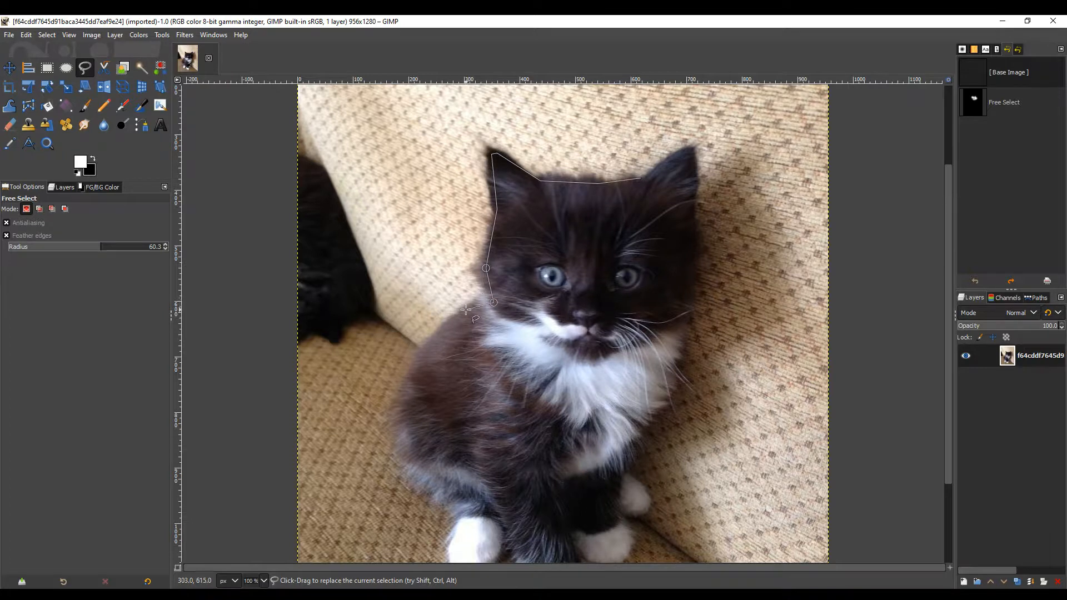
Continue the selection outline along the kitten's back and haunch down to the outer edge of the left-hand white paw
click(443, 328)
click(412, 377)
click(401, 434)
click(436, 485)
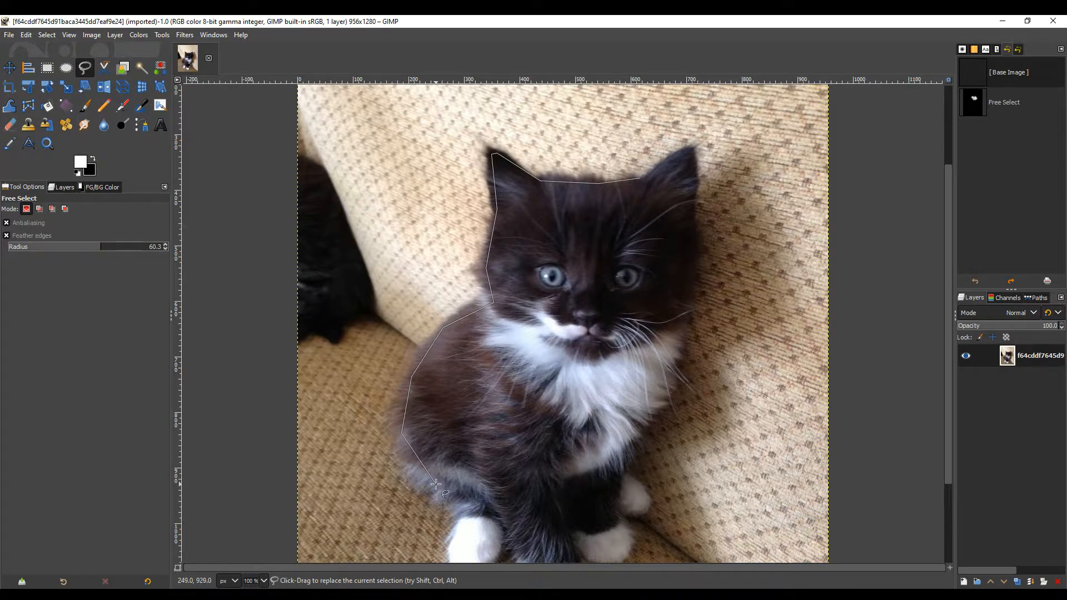
click(464, 515)
click(454, 553)
Trace the selection outline around the bottom of the left-hand white paw and up to the gap beside the front leg
scroll(472, 530, down, 5)
click(459, 457)
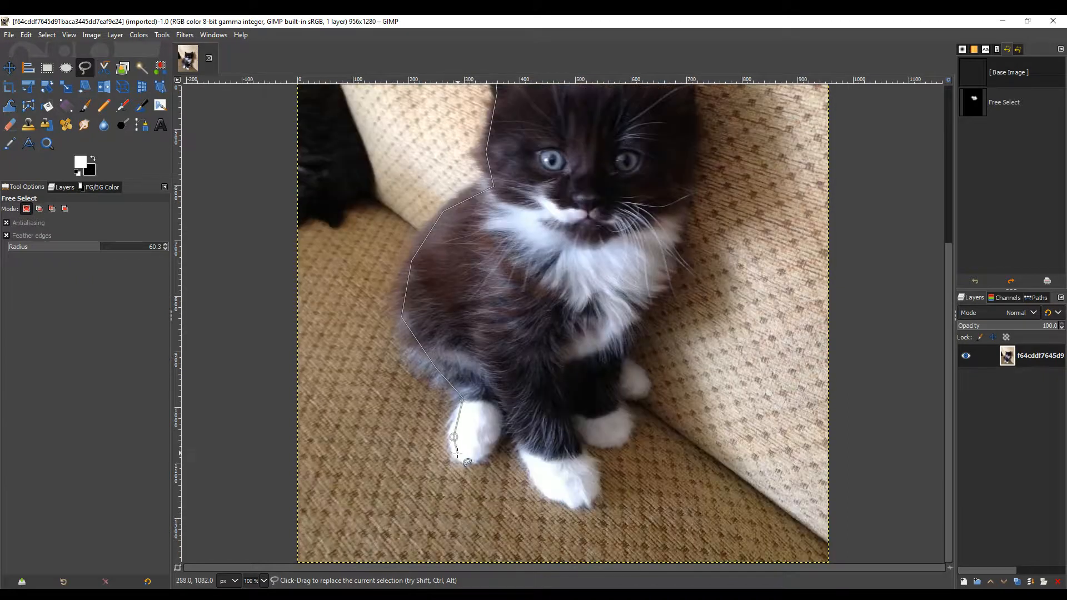
click(486, 455)
click(496, 425)
click(512, 359)
drag(514, 358, 503, 408)
Trace the selection outline around the lowest front paw and back up the inner side of that leg
click(527, 446)
click(546, 489)
click(574, 503)
click(593, 485)
click(587, 456)
click(557, 399)
Trace the selection outline around the two right-hand white paws and back to the belly
click(585, 425)
click(612, 435)
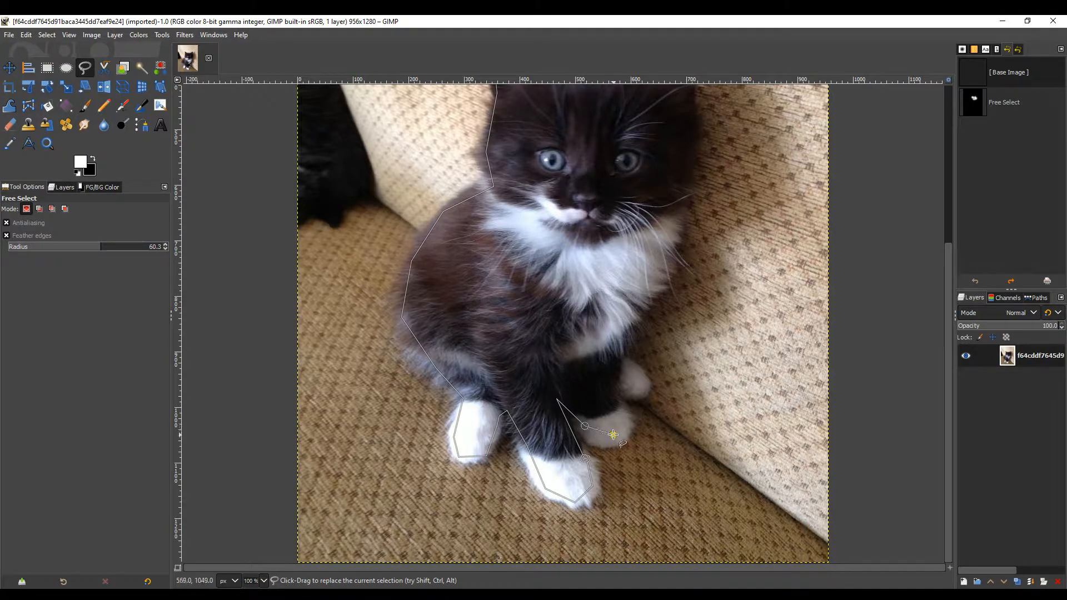
click(629, 423)
click(611, 383)
click(623, 379)
click(638, 392)
click(643, 371)
click(604, 348)
Outline the chest, right-hand cheek and ear, and close the selection at its starting point on the kitten's head
click(649, 293)
click(678, 208)
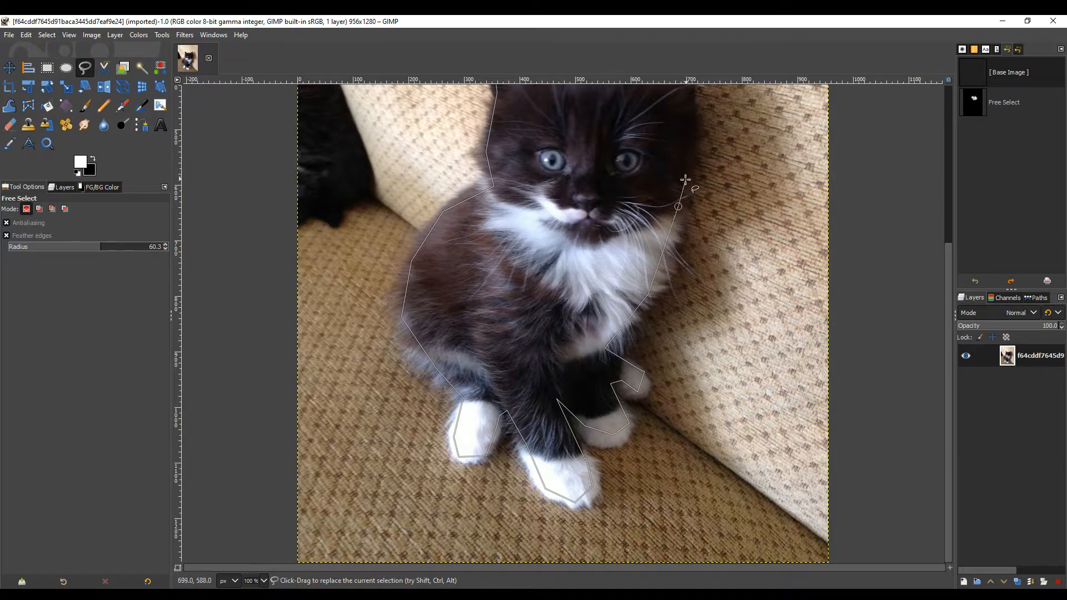
click(691, 142)
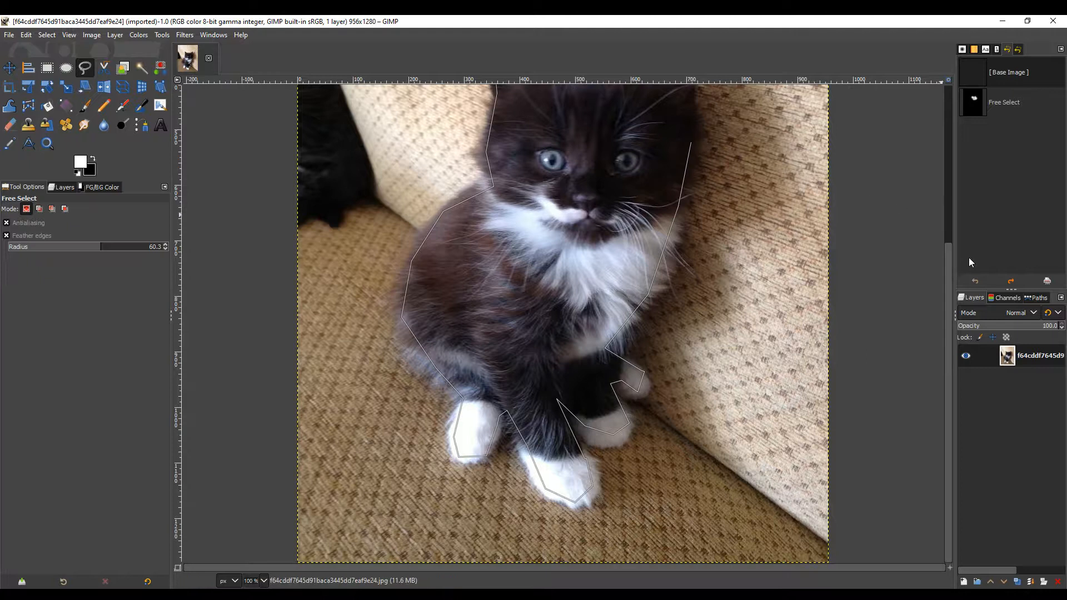
mouse_move(946, 266)
mouse_down()
mouse_move(936, 202)
mouse_move(899, 162)
mouse_up()
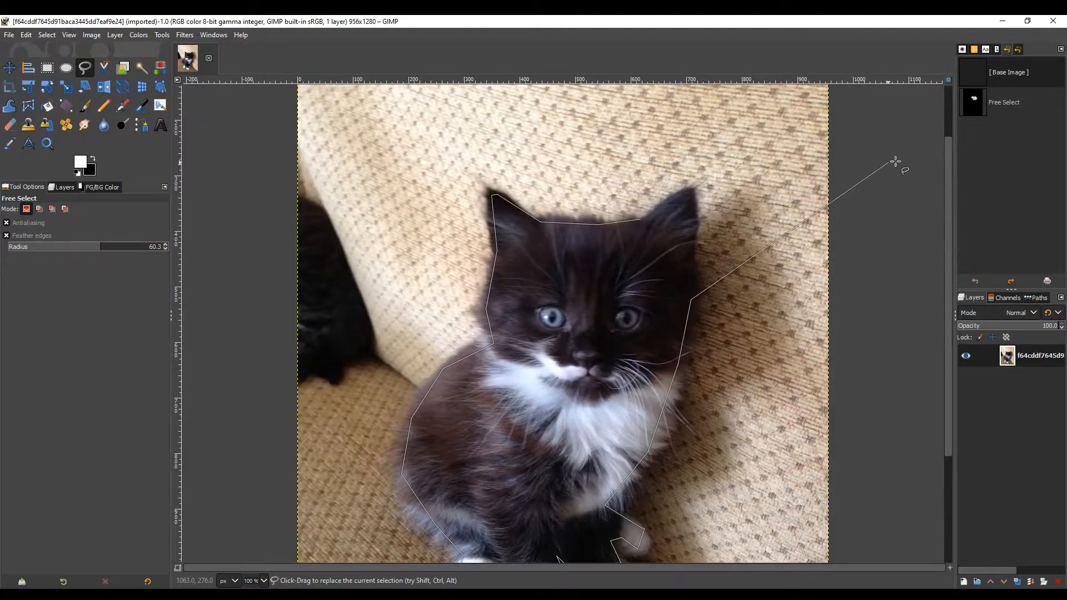
click(689, 247)
click(689, 197)
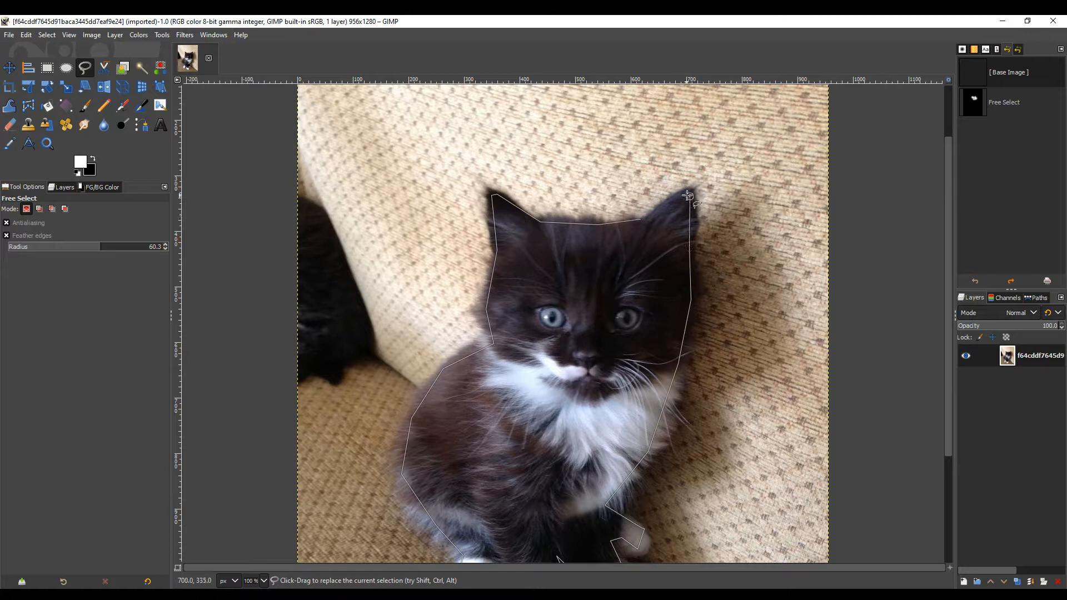
click(639, 220)
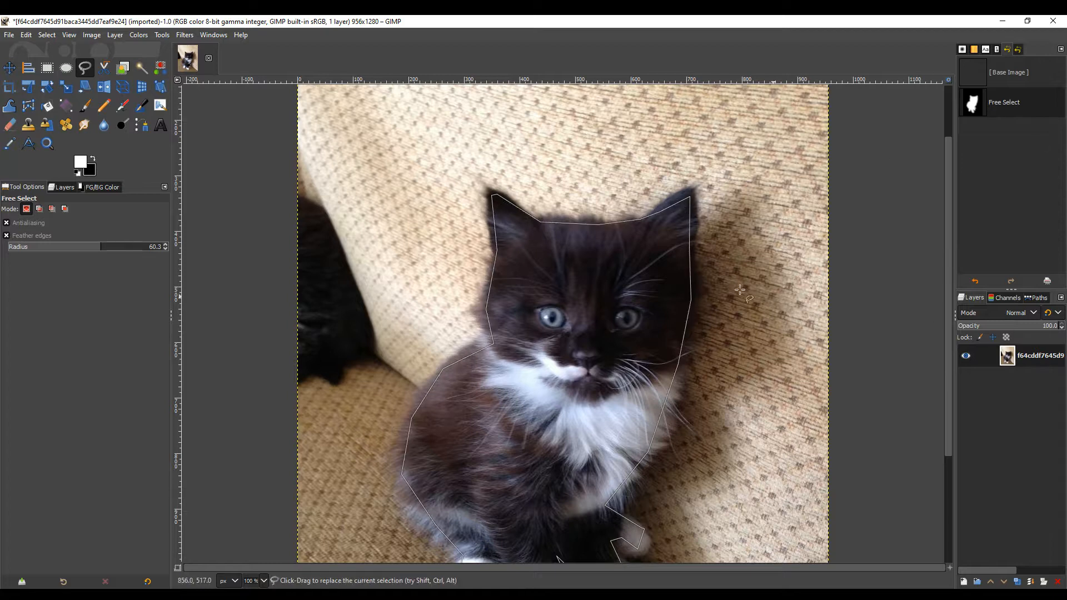
Add an alpha channel to the kitten photo layer
click(62, 187)
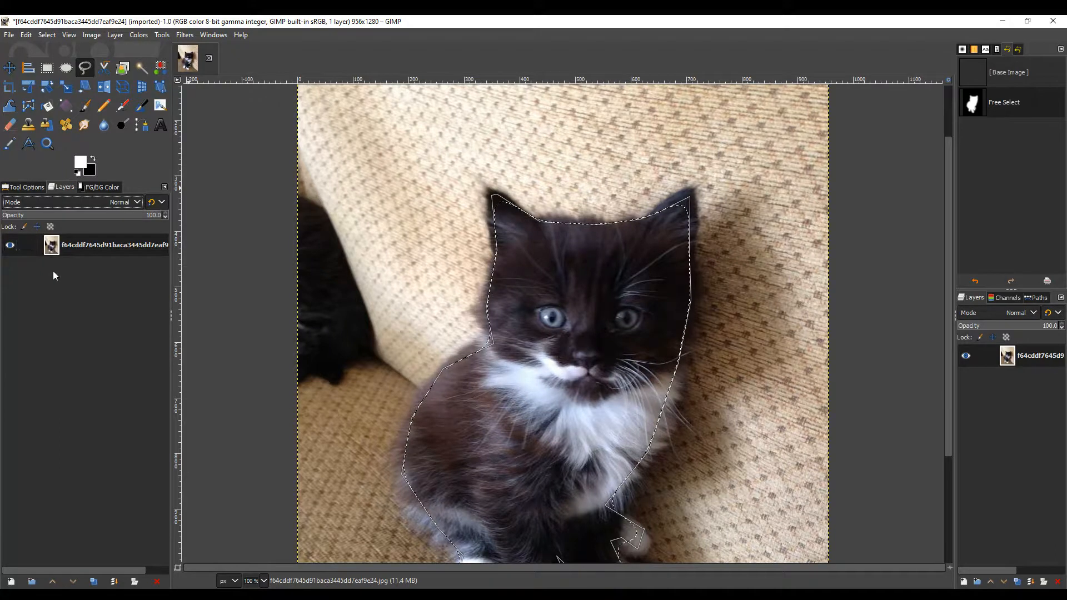
click(57, 256)
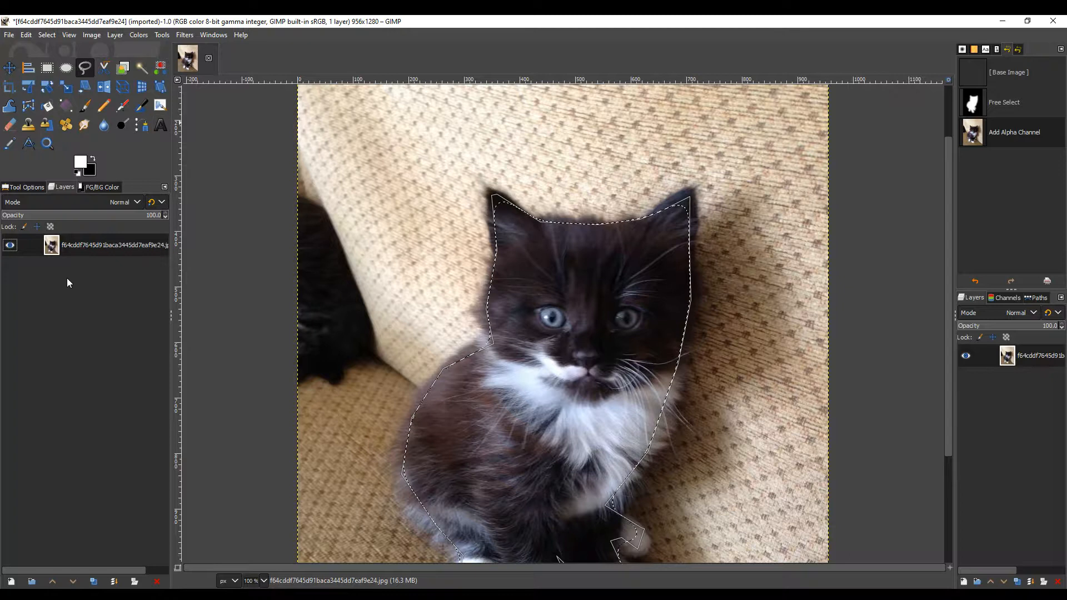
Invert the selection and delete the background around the kitten to transparency
click(45, 35)
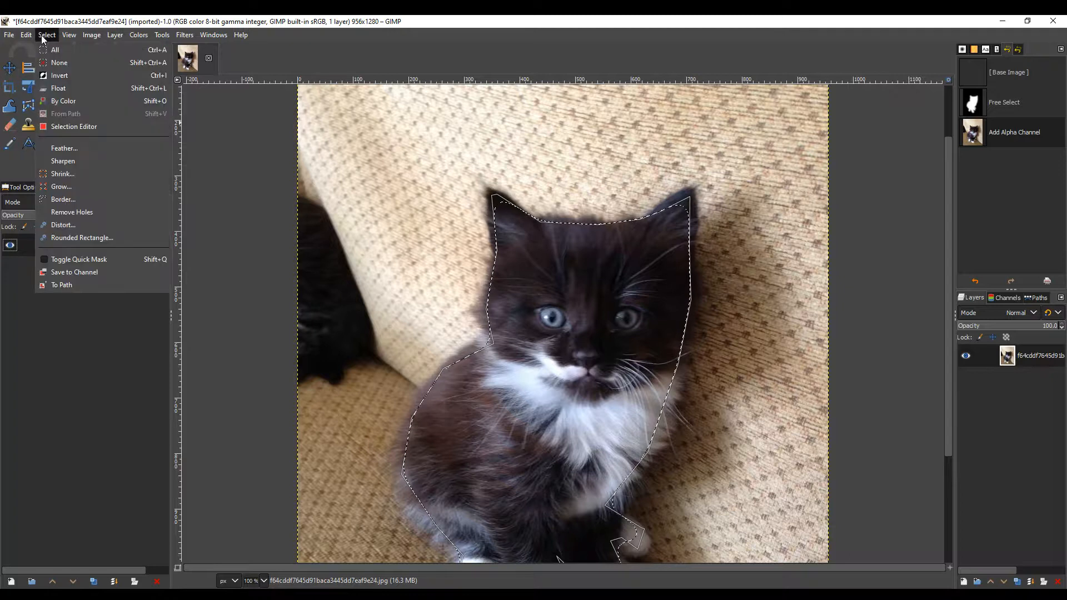
click(58, 76)
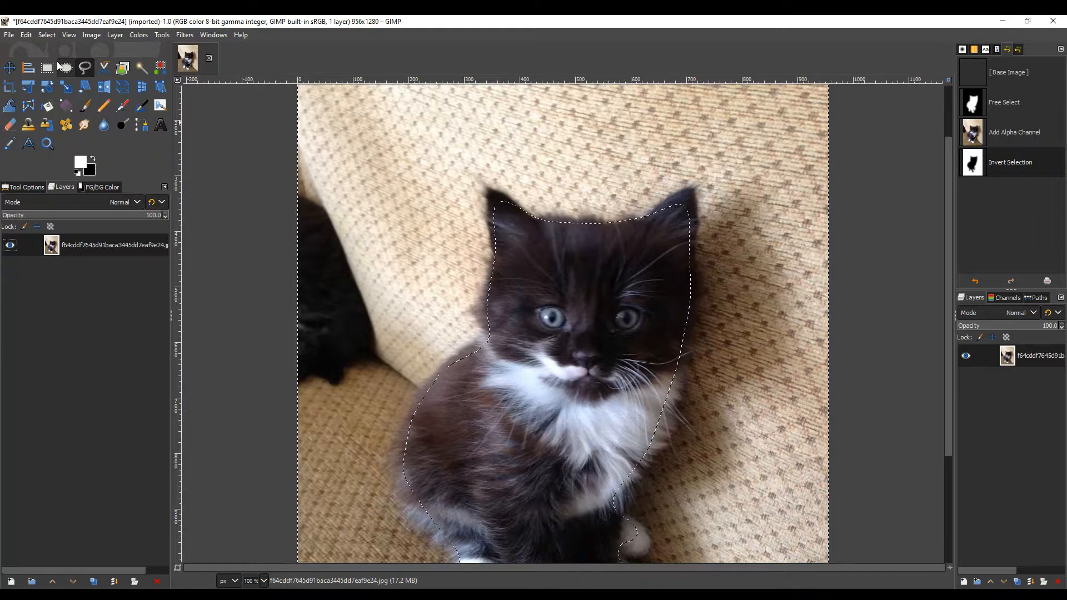
key(Delete)
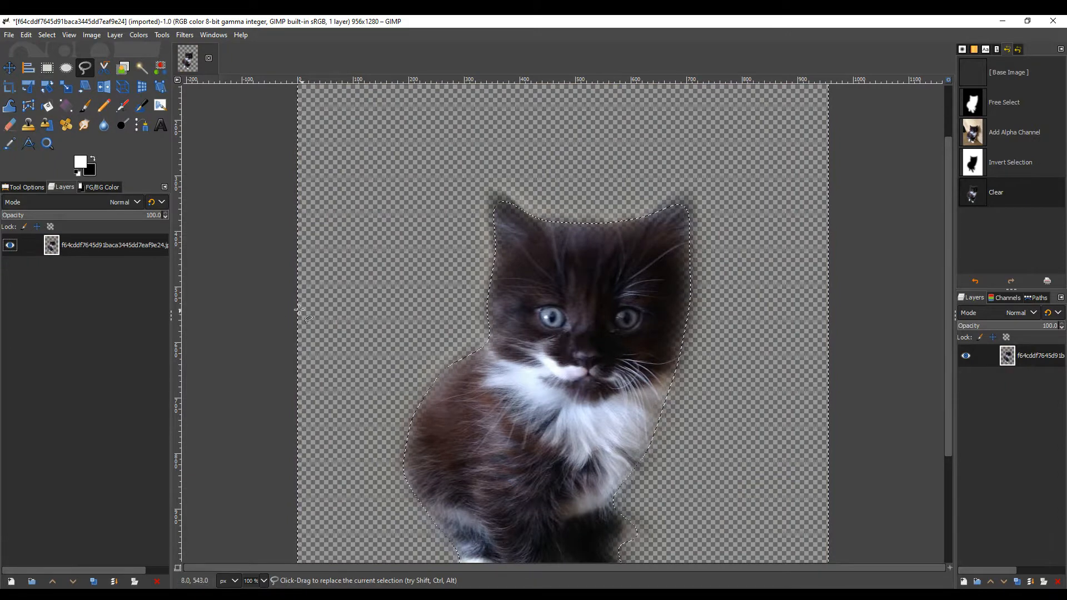
scroll(481, 342, down, 5)
scroll(478, 337, up, 4)
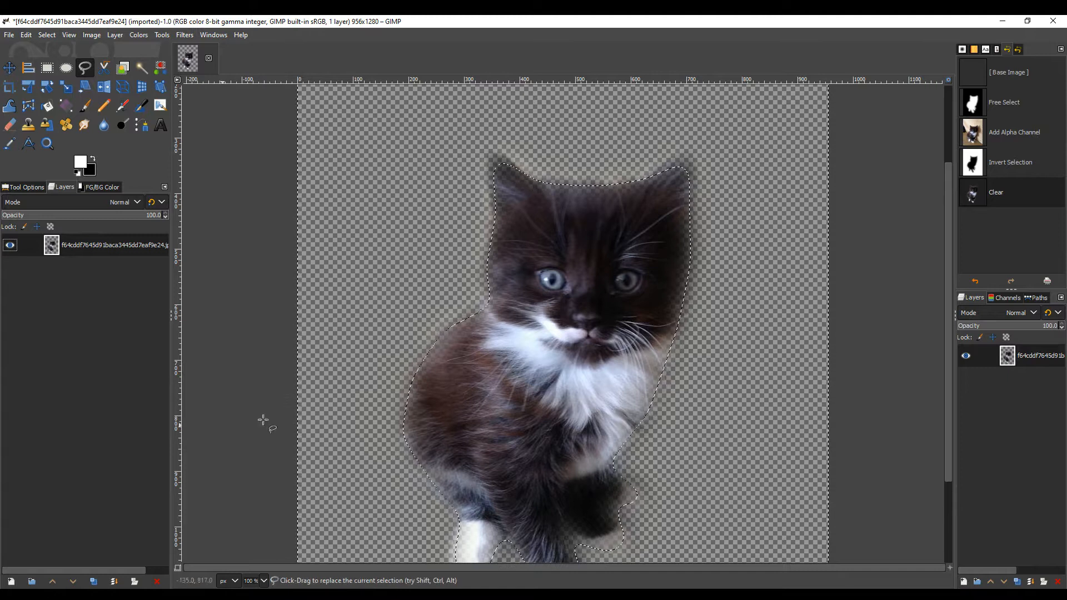
Add a new transparent layer named Layer and hide the kitten photo layer
click(12, 581)
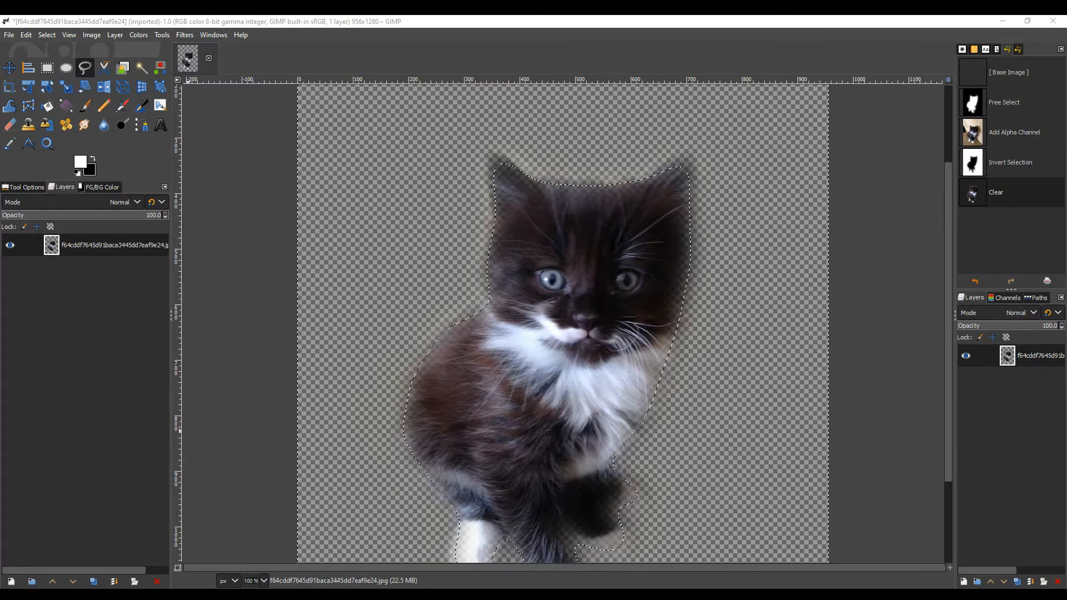
click(229, 566)
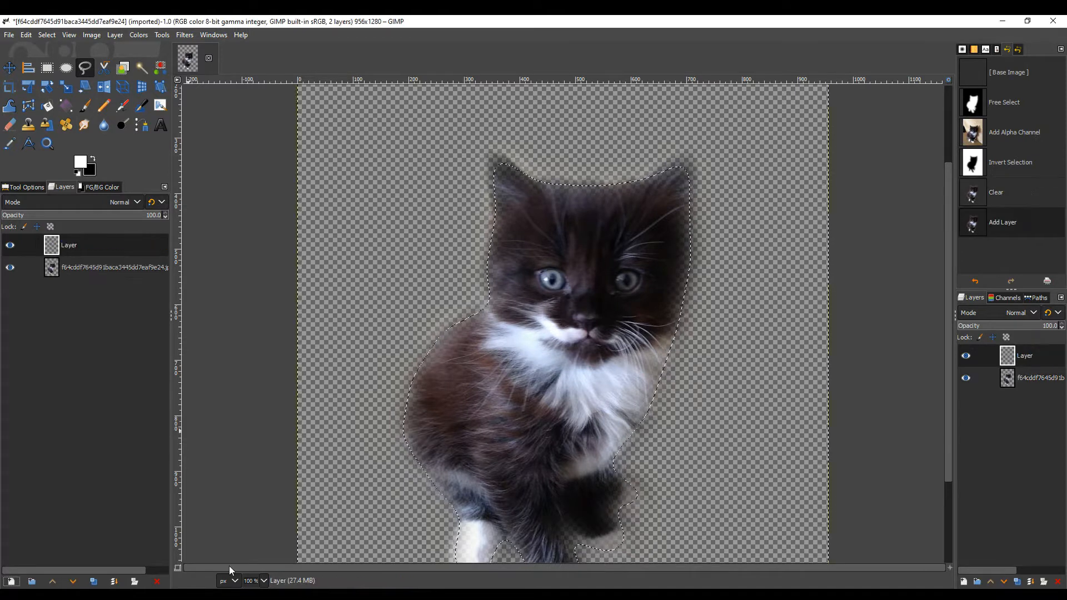
click(10, 268)
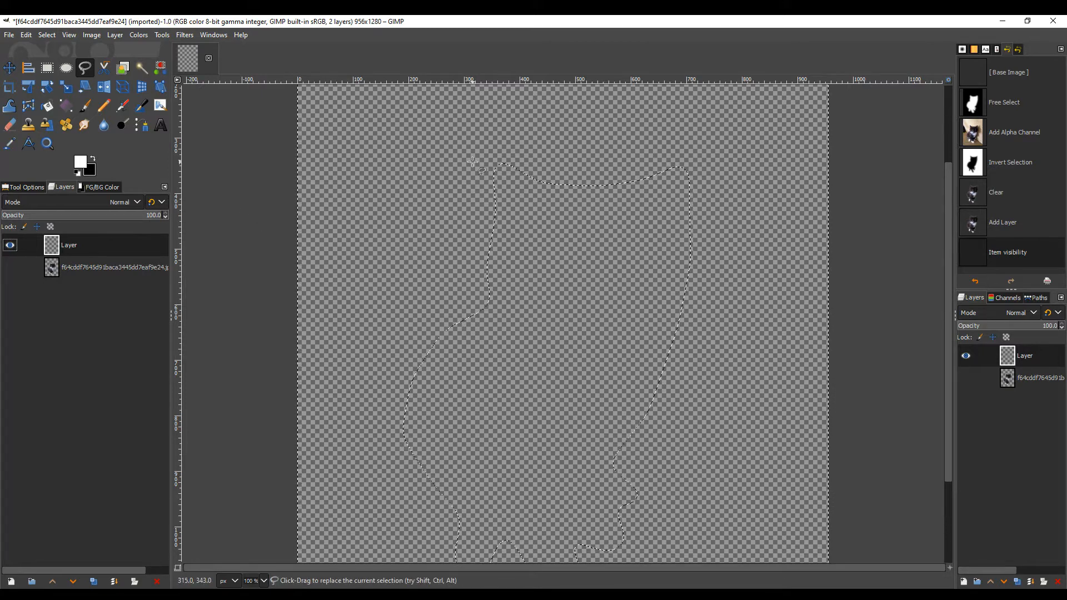
Deselect everything and fill the new empty layer with white using Bucket Fill
click(46, 35)
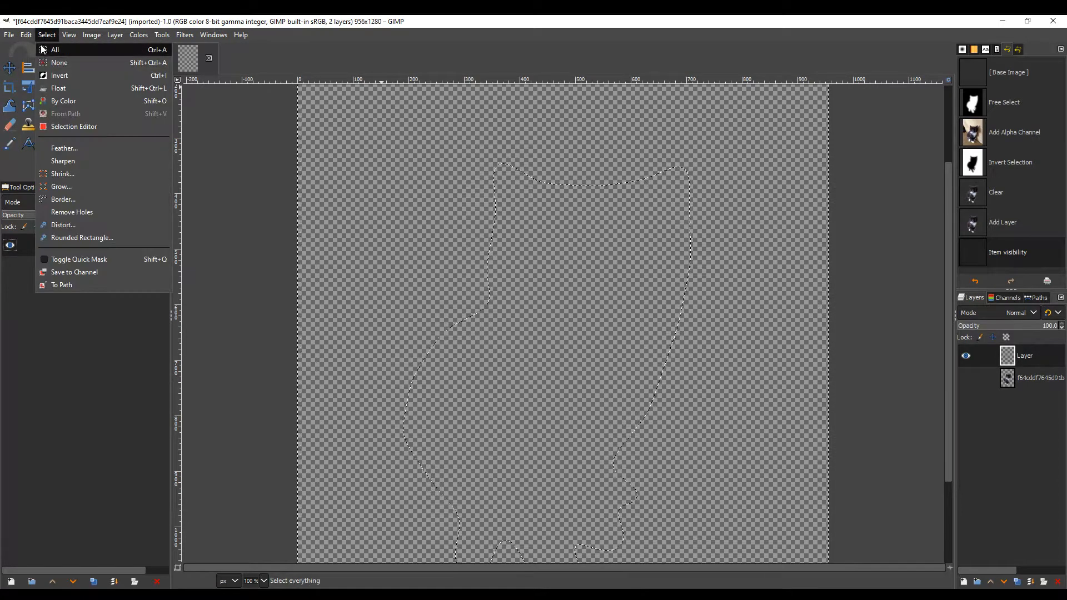
click(44, 63)
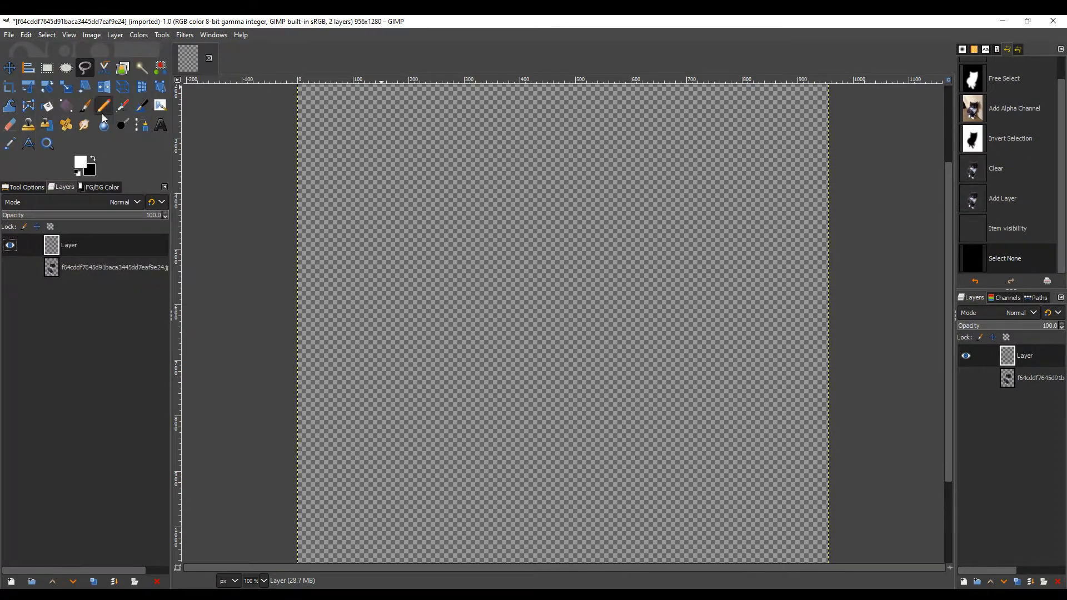
click(50, 107)
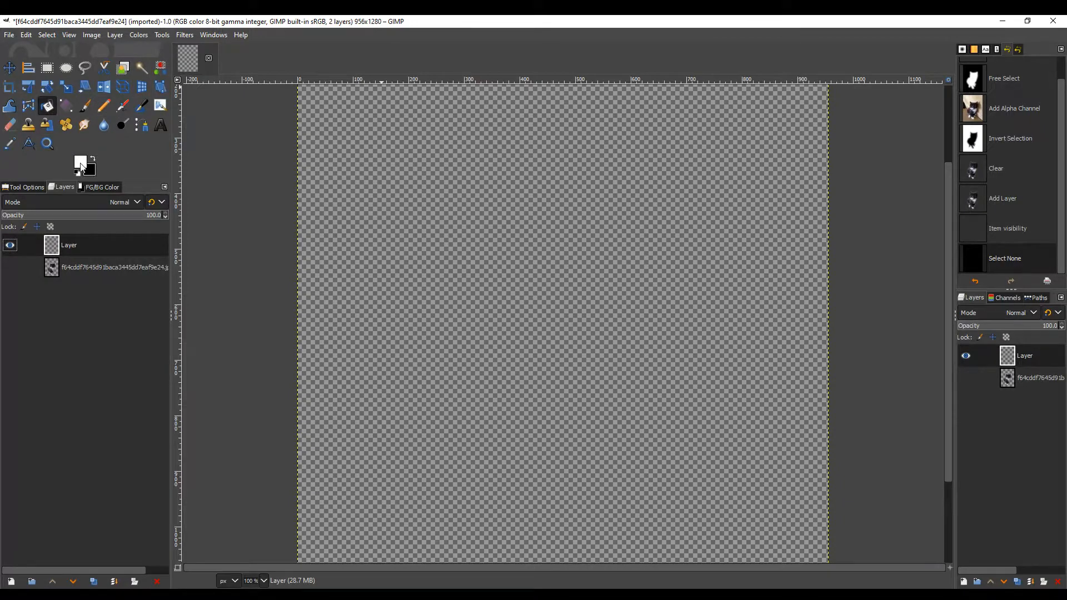
click(494, 221)
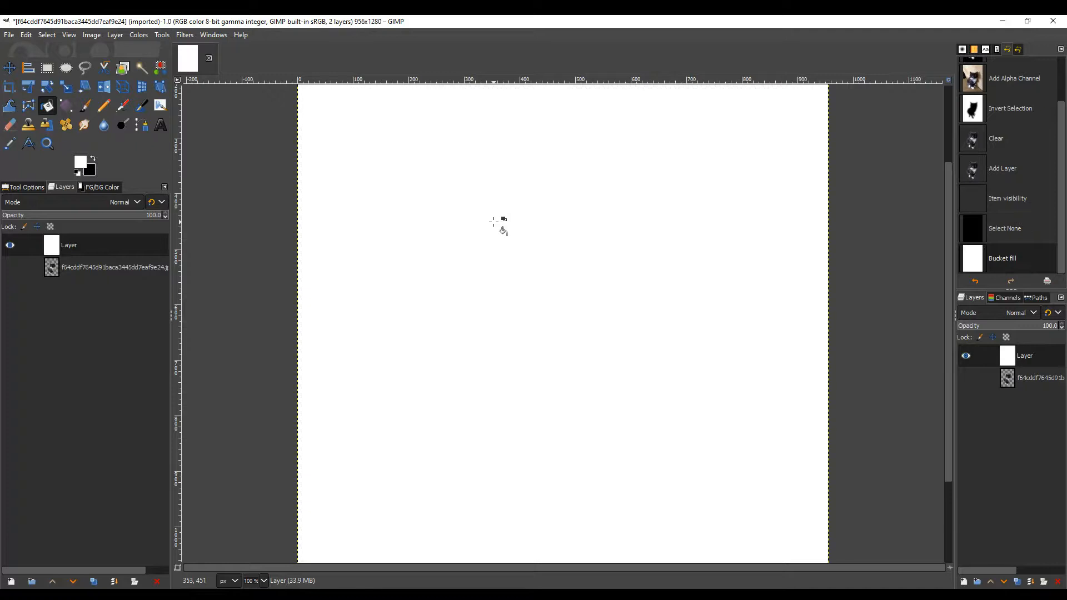
Show the kitten photo layer again and move the white layer beneath it
click(10, 268)
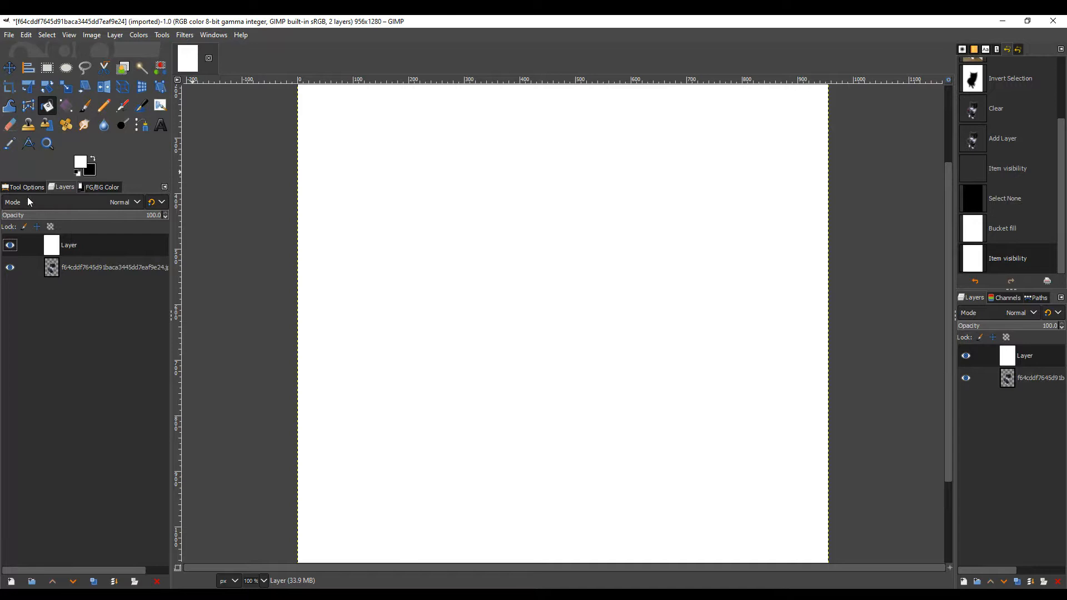
drag(91, 243, 84, 275)
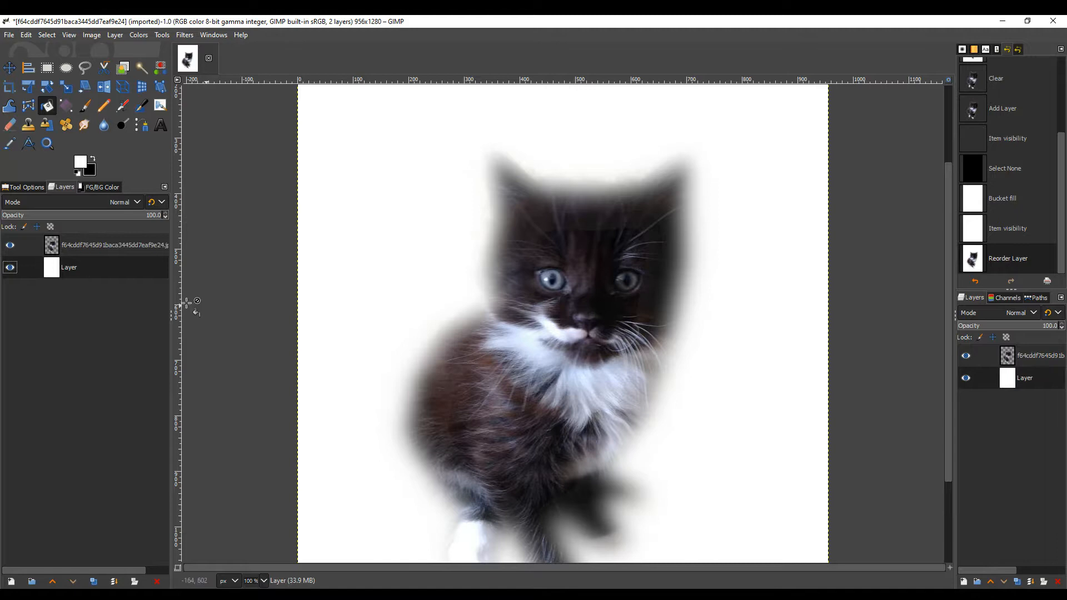
scroll(773, 374, down, 3)
scroll(744, 375, up, 3)
scroll(728, 376, down, 3)
scroll(728, 376, up, 3)
Make a small round freehand selection about 100 px wide in the white area beside the kitten's left-hand cheek
click(87, 70)
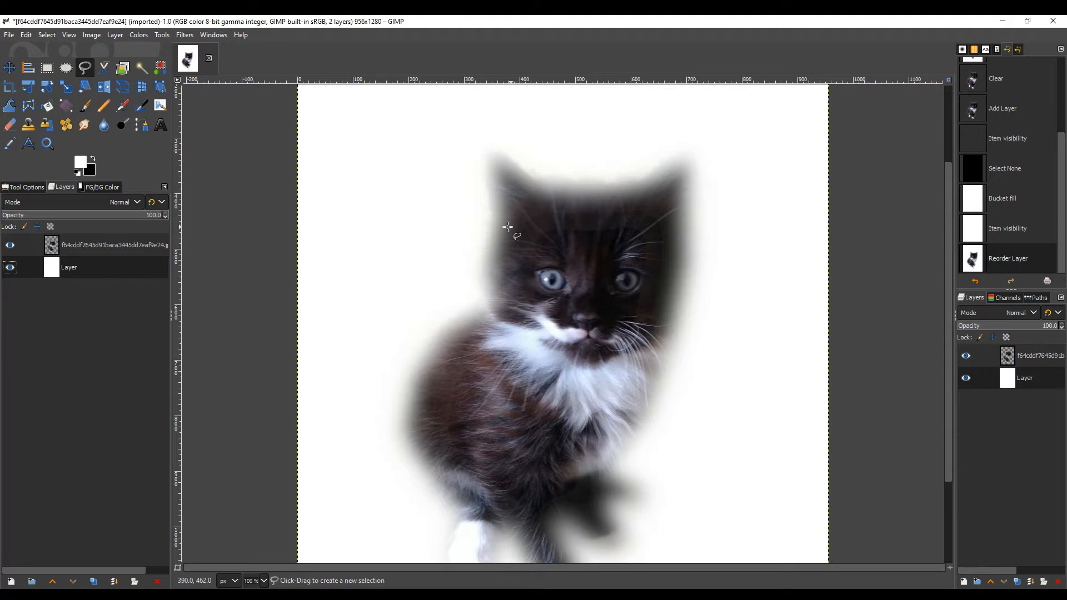
click(461, 232)
mouse_move(461, 233)
mouse_down()
mouse_move(440, 232)
mouse_move(428, 263)
mouse_move(468, 271)
mouse_move(477, 245)
mouse_move(464, 231)
mouse_up()
key(Return)
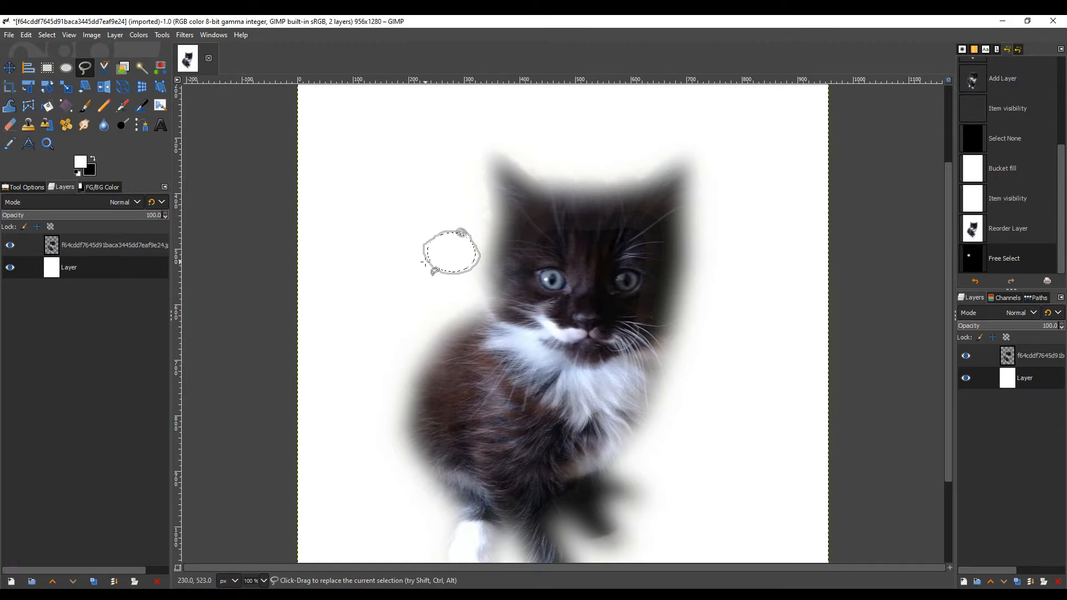
Undo the round selection and try a closed nine-point polygonal free selection, about 150 by 240 px, in the white area beside the kitten's head
key(ctrl+z)
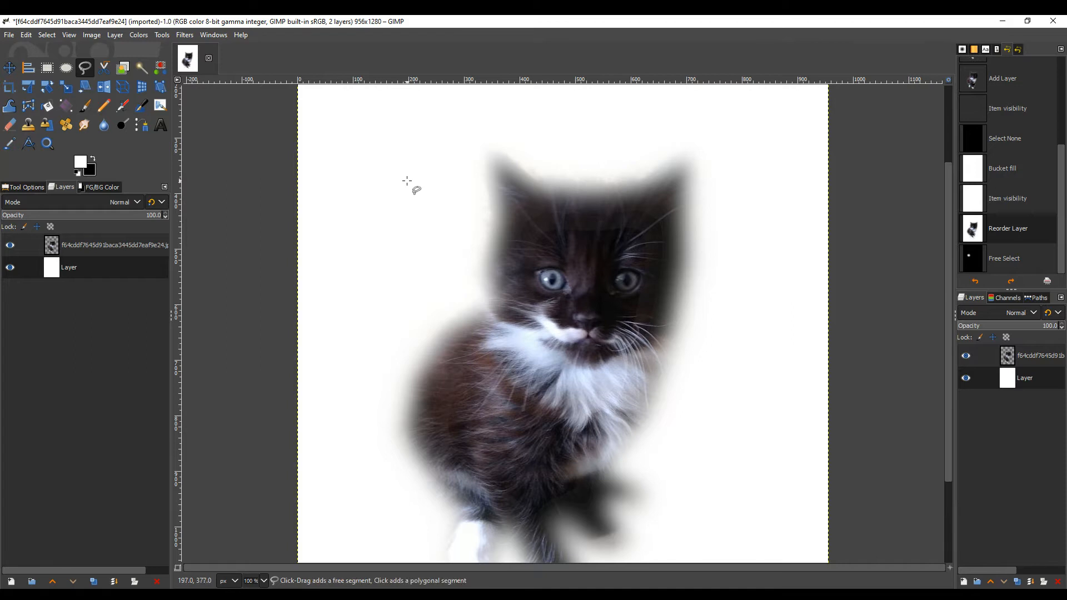
drag(408, 180, 359, 210)
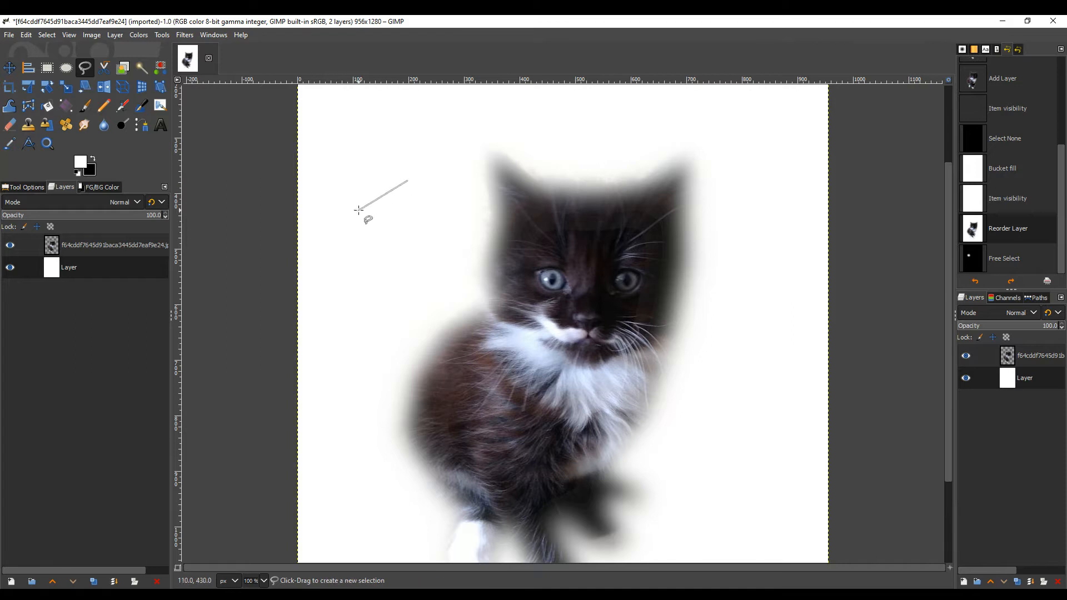
click(351, 250)
click(361, 292)
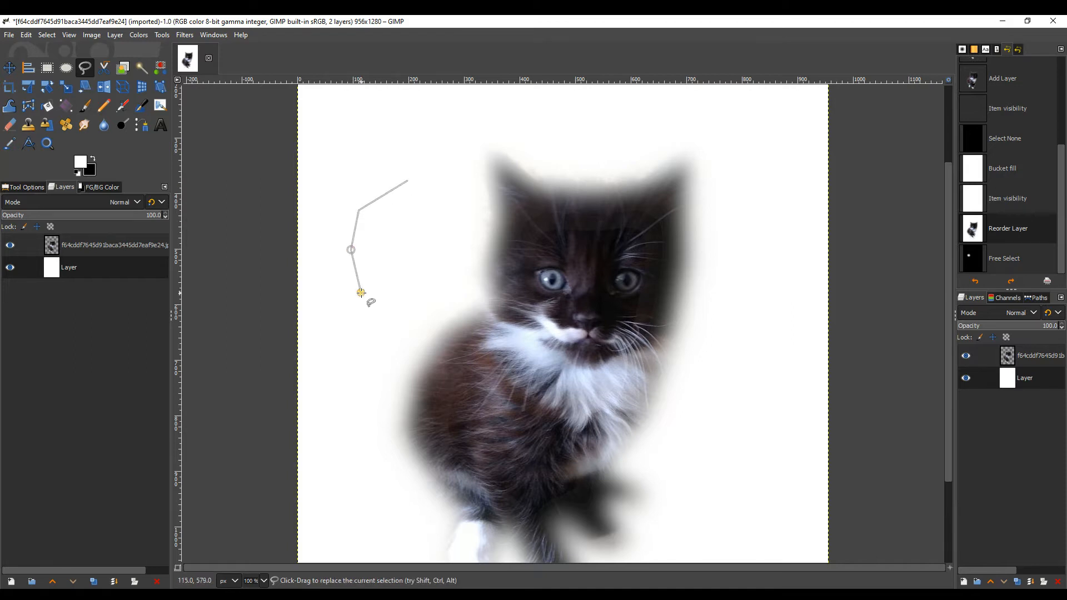
click(409, 287)
click(425, 263)
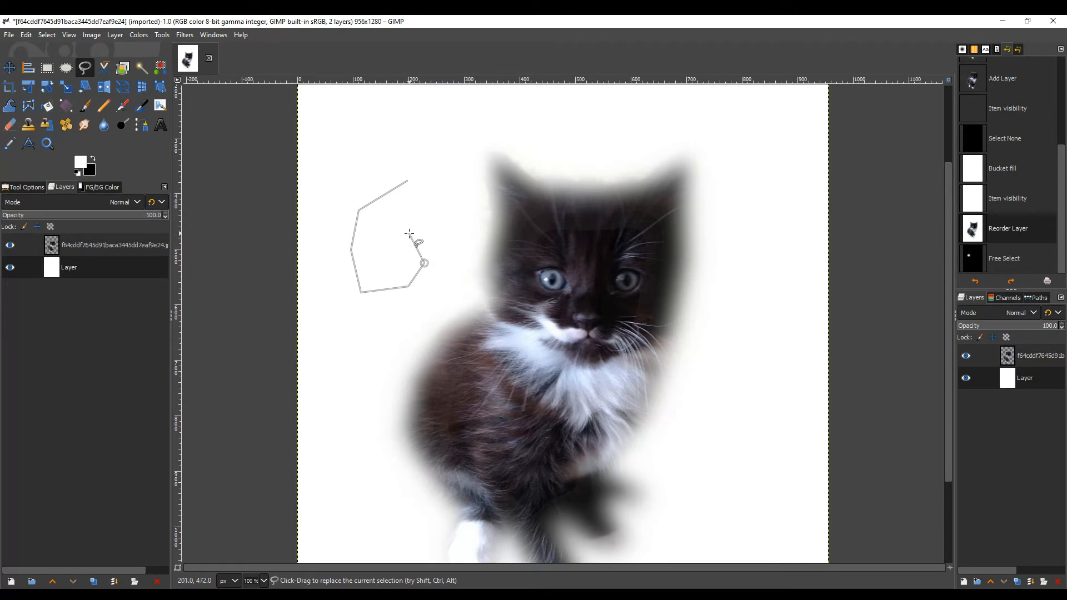
click(409, 231)
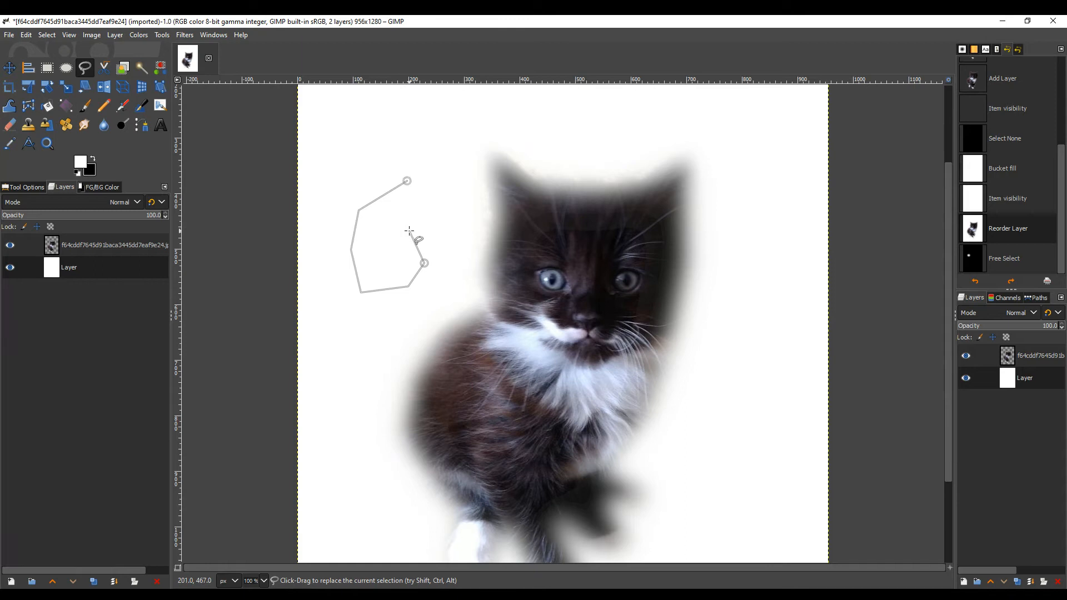
click(433, 195)
click(427, 157)
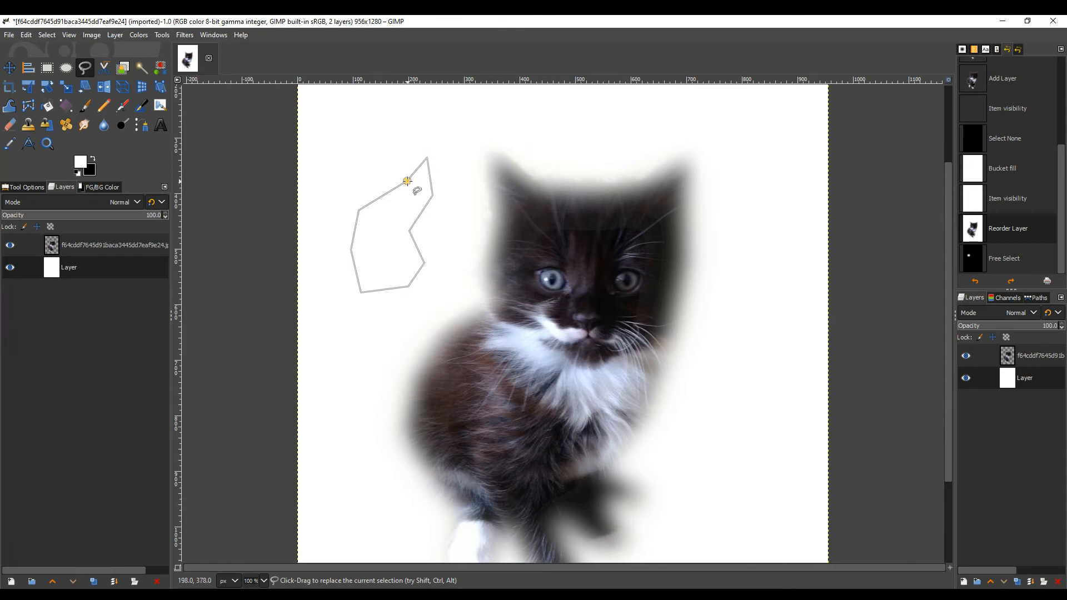
click(407, 181)
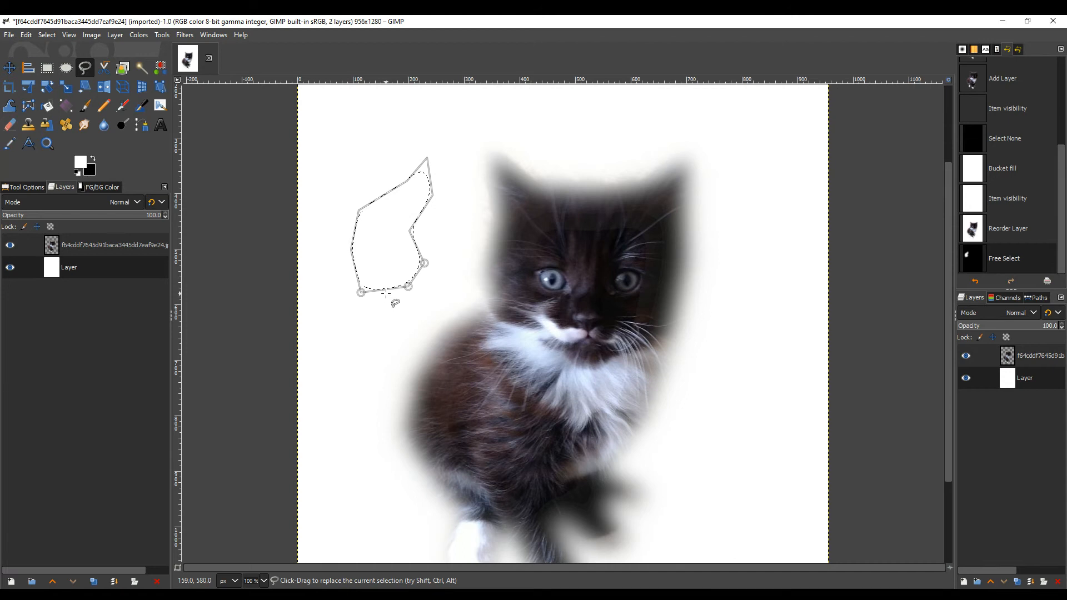
key(ctrl+z)
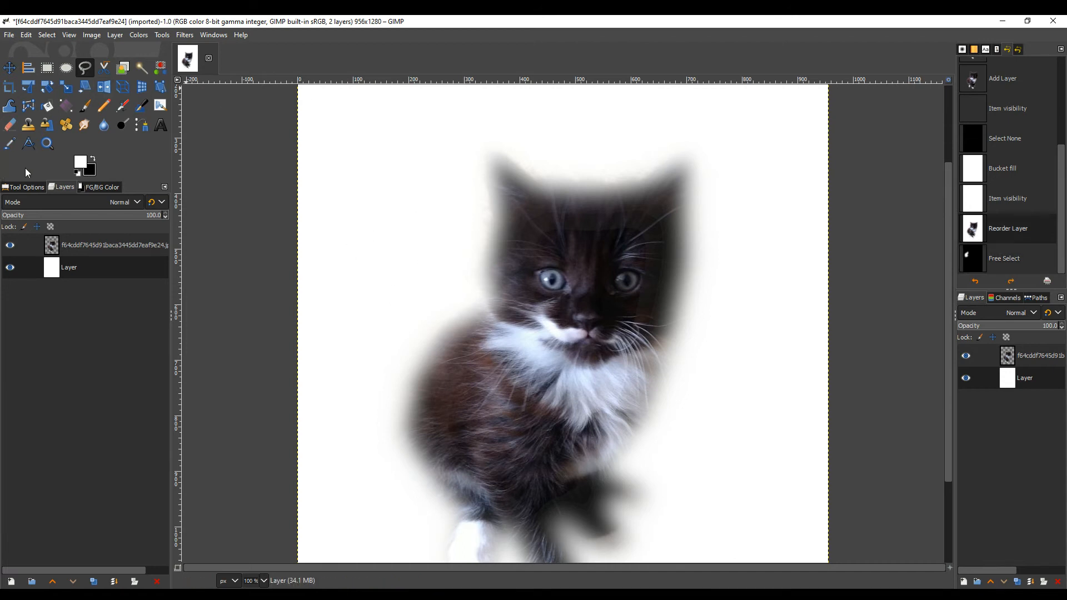
scroll(717, 317, down, 3)
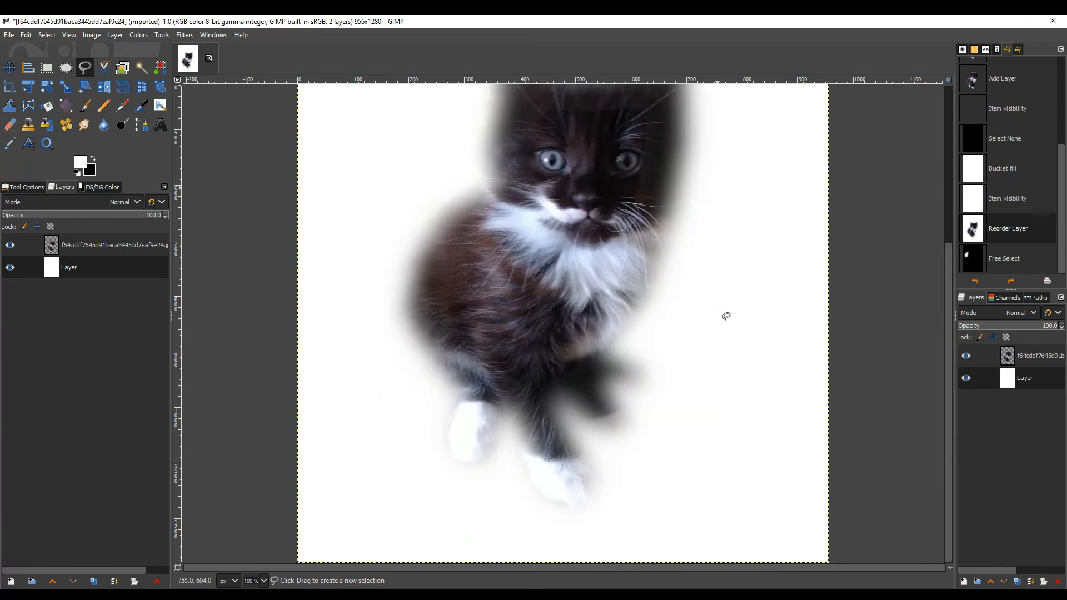
scroll(684, 314, up, 5)
scroll(666, 305, down, 5)
scroll(655, 300, up, 3)
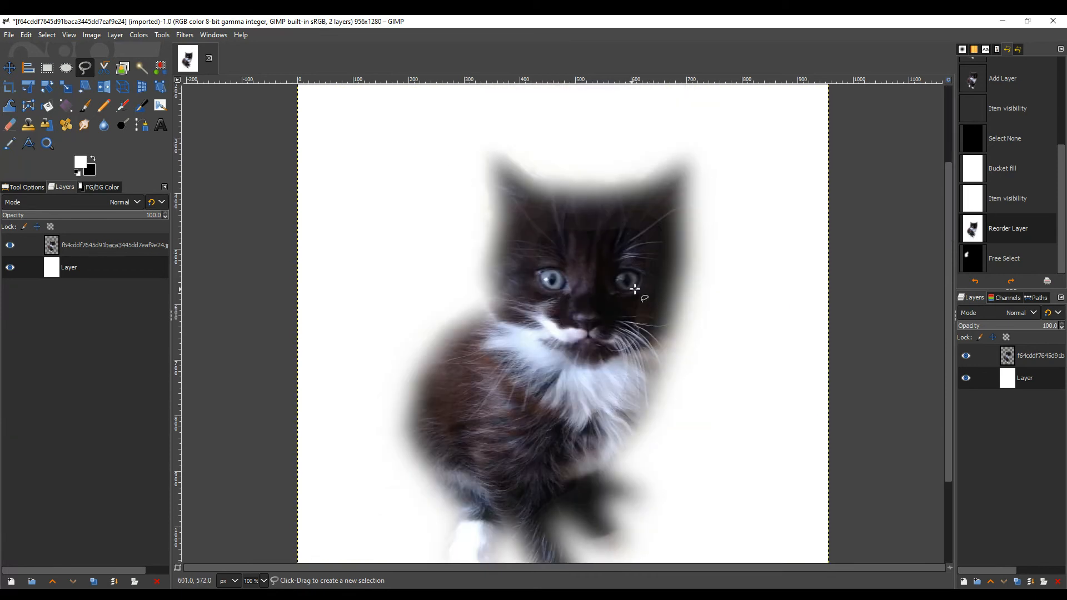